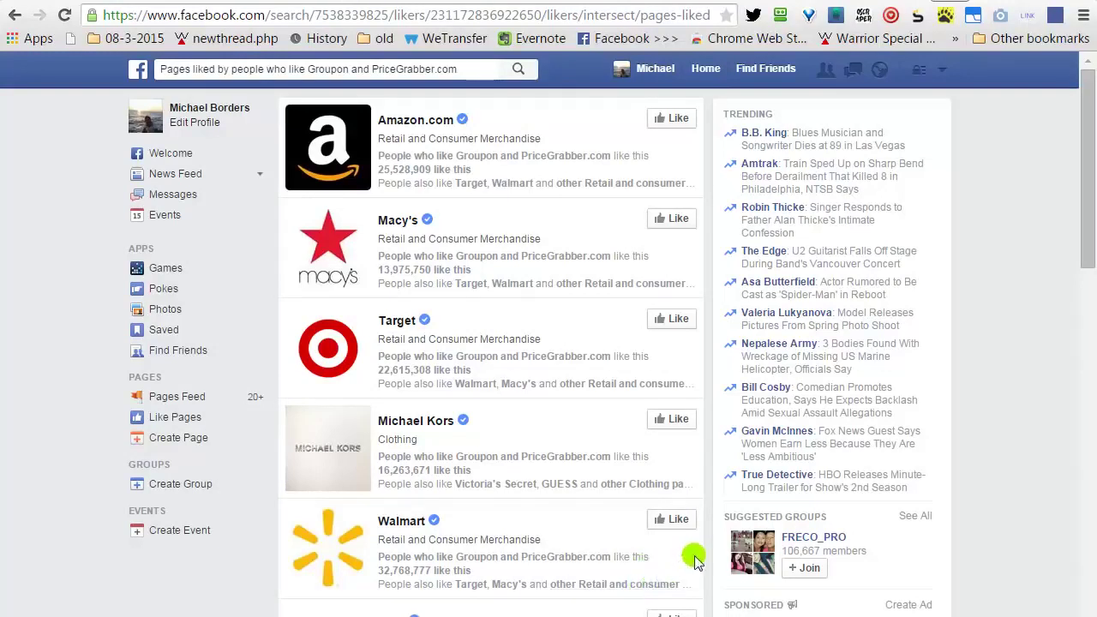
Step: Collect the page names from the Groupon and PriceGrabber.com search results with the Interests.pro extension, and stop the collection
{"action": "left_click", "coordinate": [892, 15]}
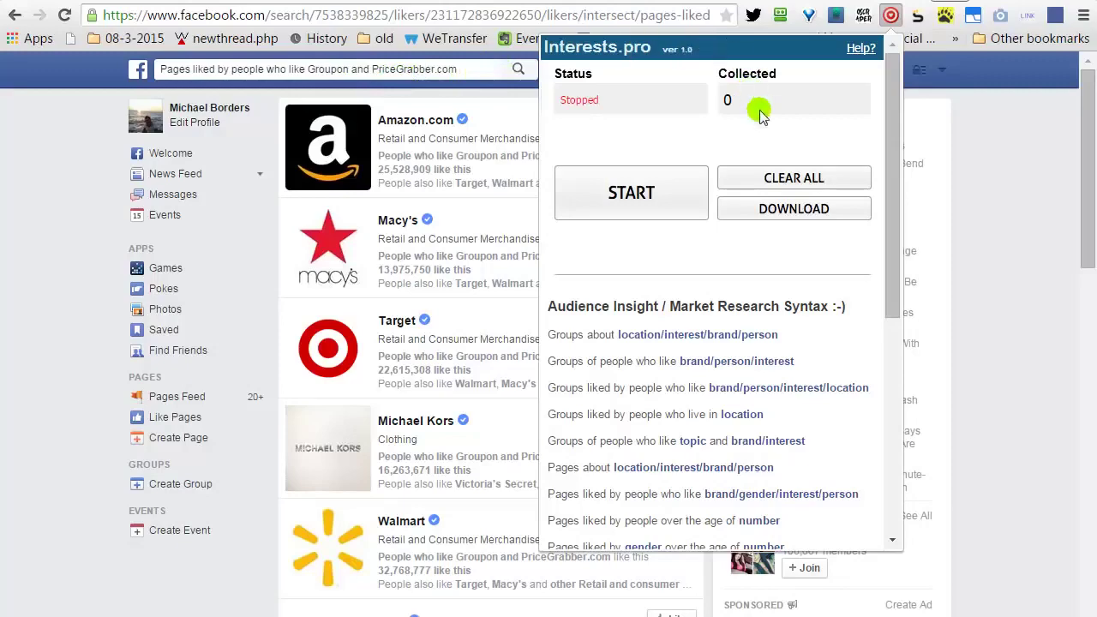
{"action": "left_click", "coordinate": [890, 16]}
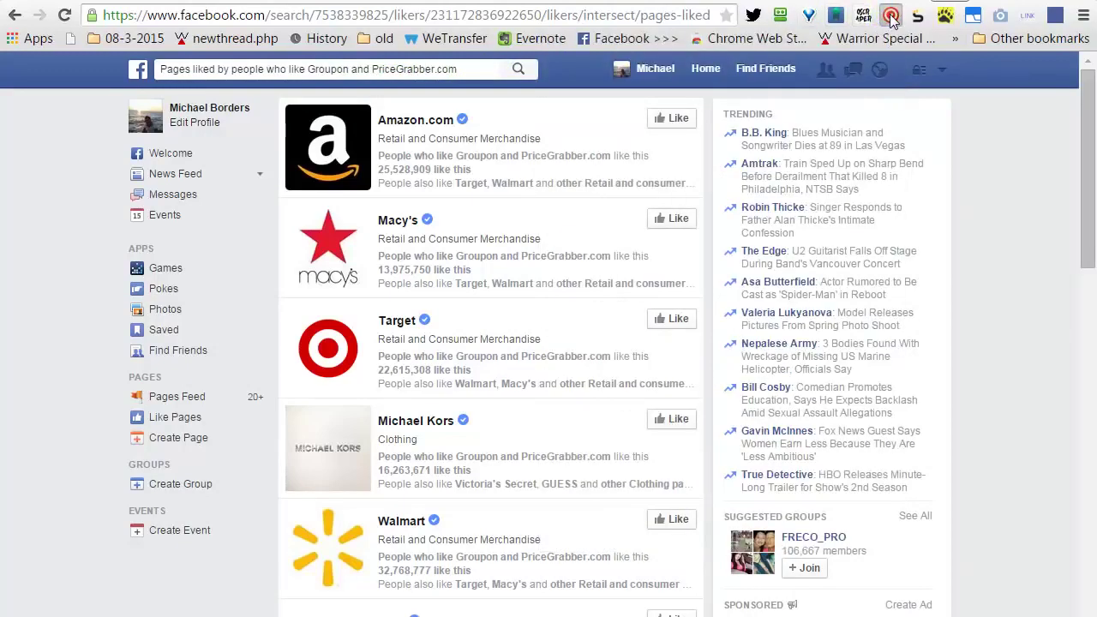
{"action": "left_click", "coordinate": [891, 17]}
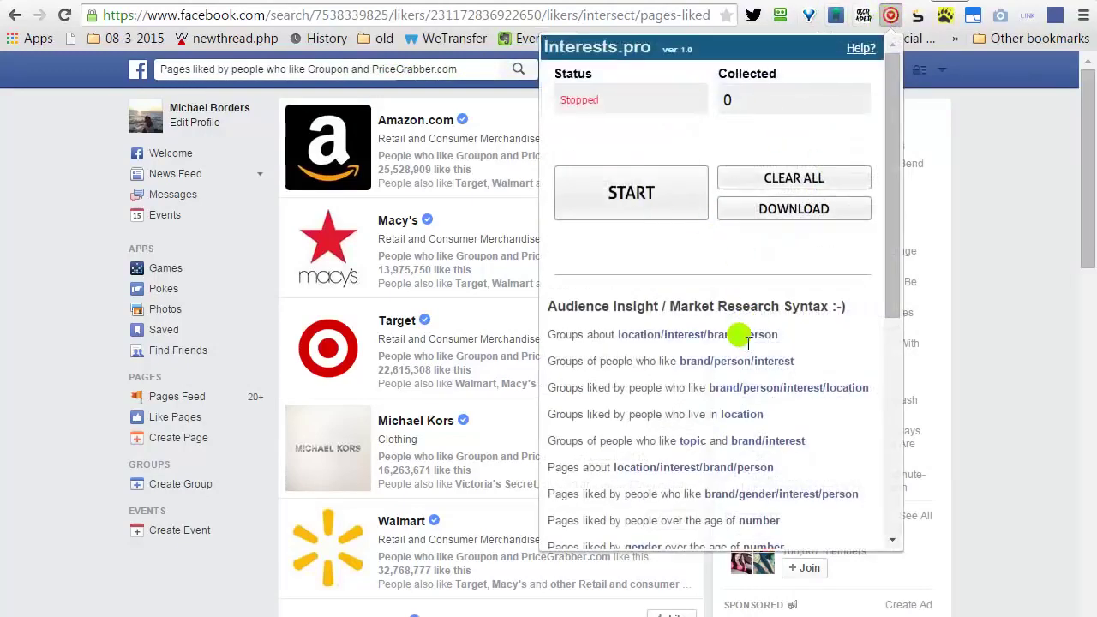
{"action": "left_click", "coordinate": [632, 195]}
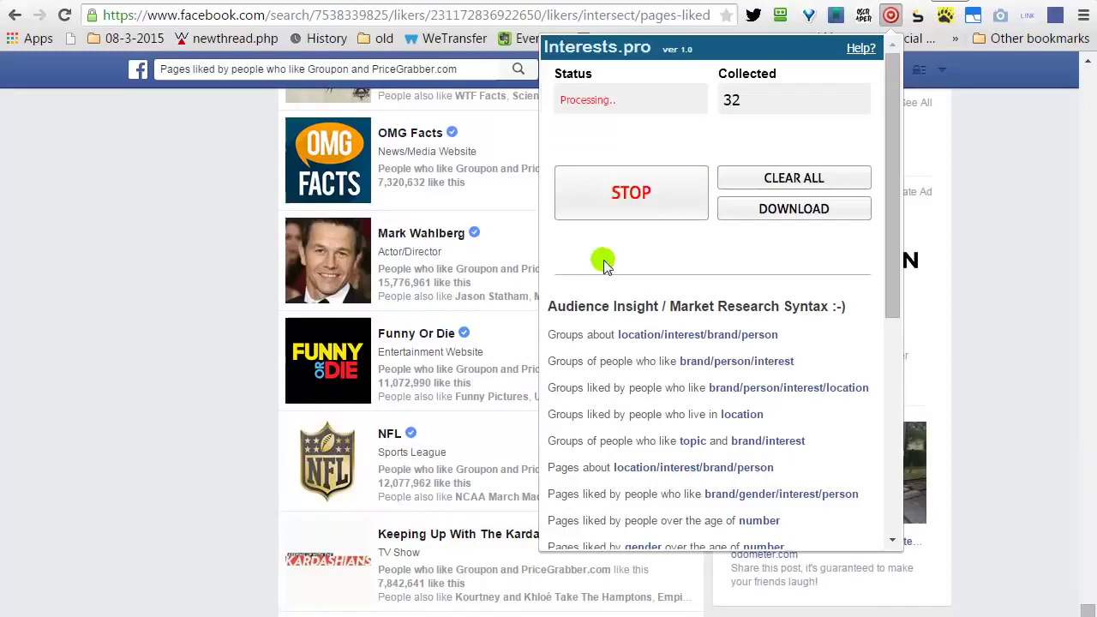
{"action": "left_click", "coordinate": [647, 195]}
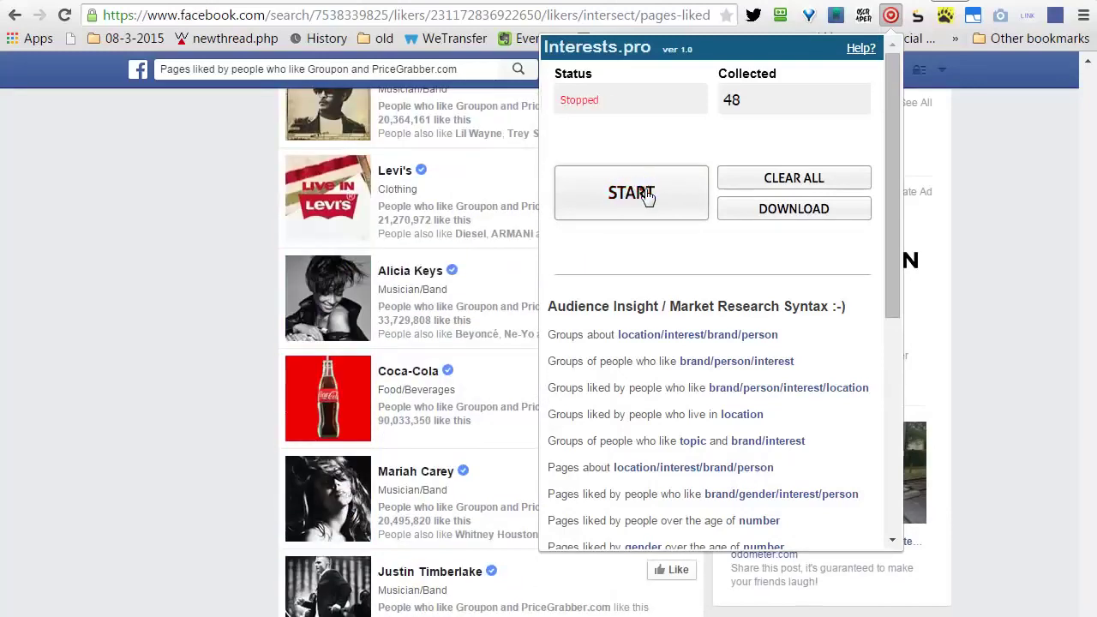
Step: Download the collected page names as a text file and bring its Notepad++ window fully into view
{"action": "left_click", "coordinate": [758, 212]}
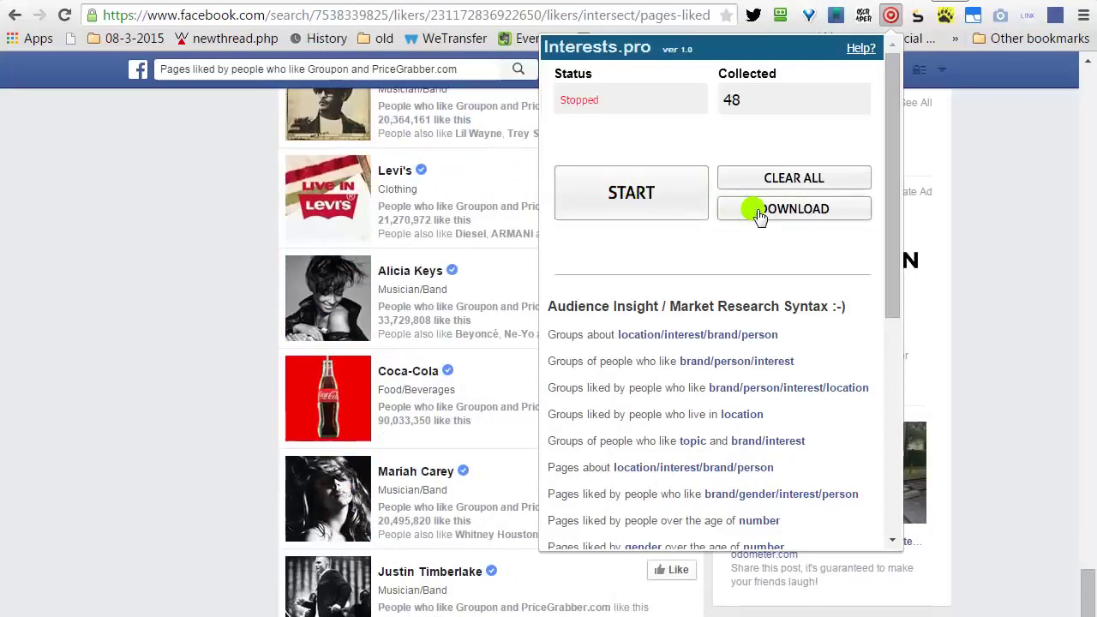
{"action": "left_click", "coordinate": [758, 212]}
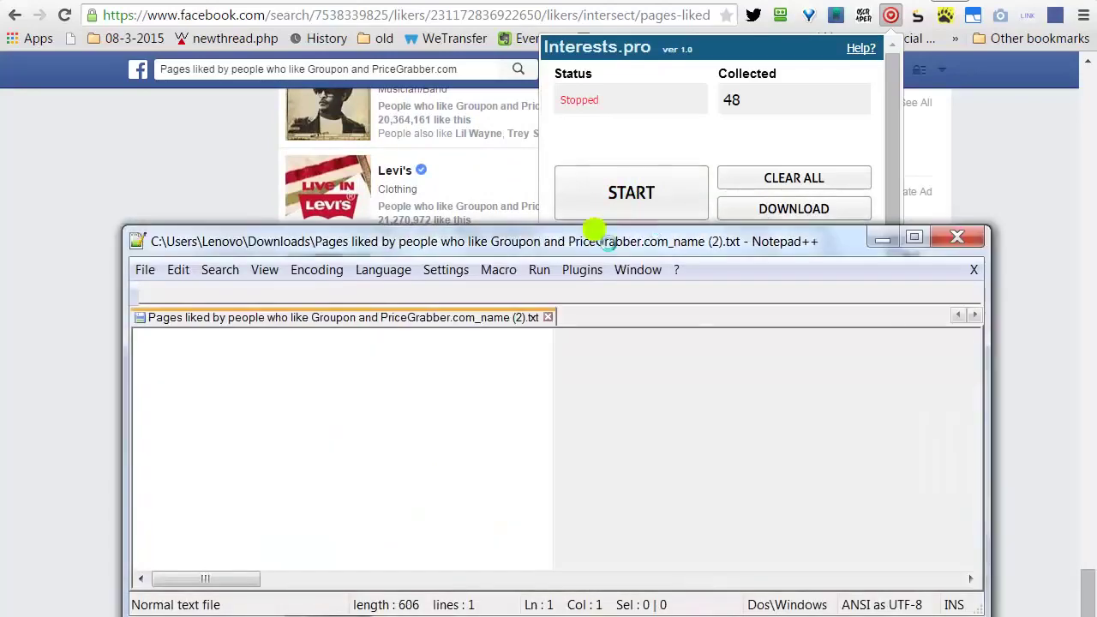
{"action": "left_click", "coordinate": [551, 246]}
{"action": "left_click_drag", "start_coordinate": [552, 246], "coordinate": [557, 185]}
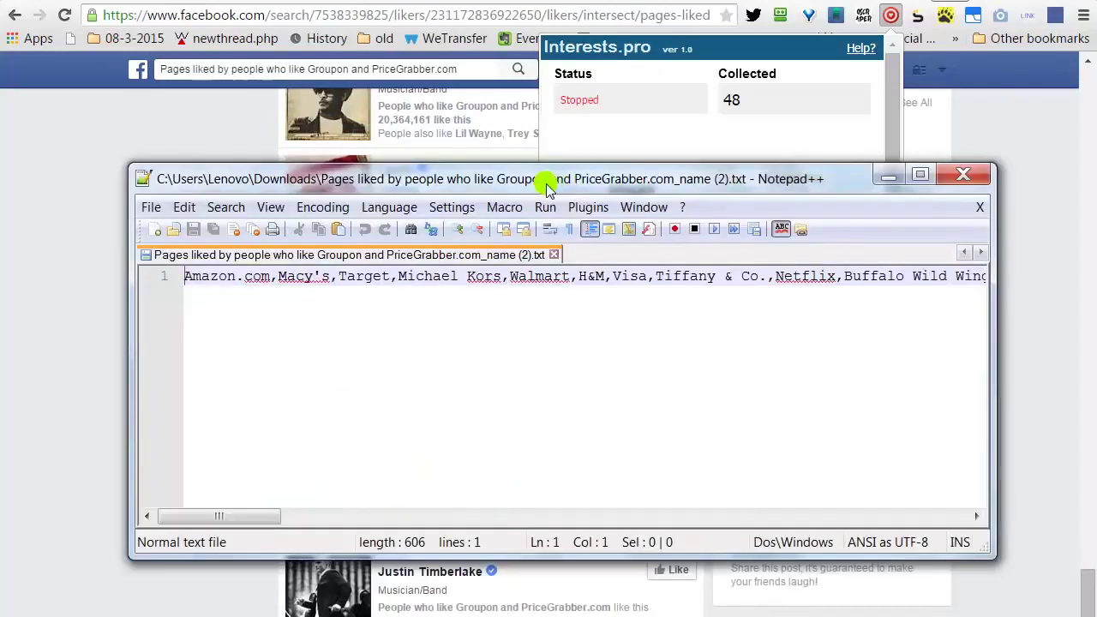
Step: Copy the entire comma-separated list of page names from the downloaded text file
{"action": "triple_click", "coordinate": [493, 285]}
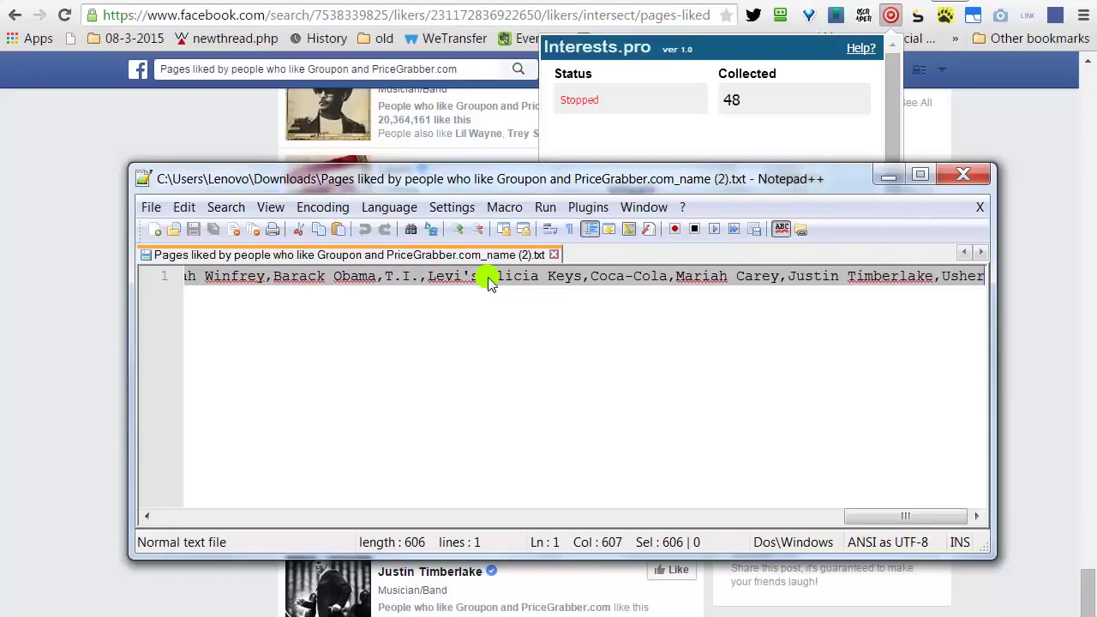
{"action": "right_click", "coordinate": [549, 276]}
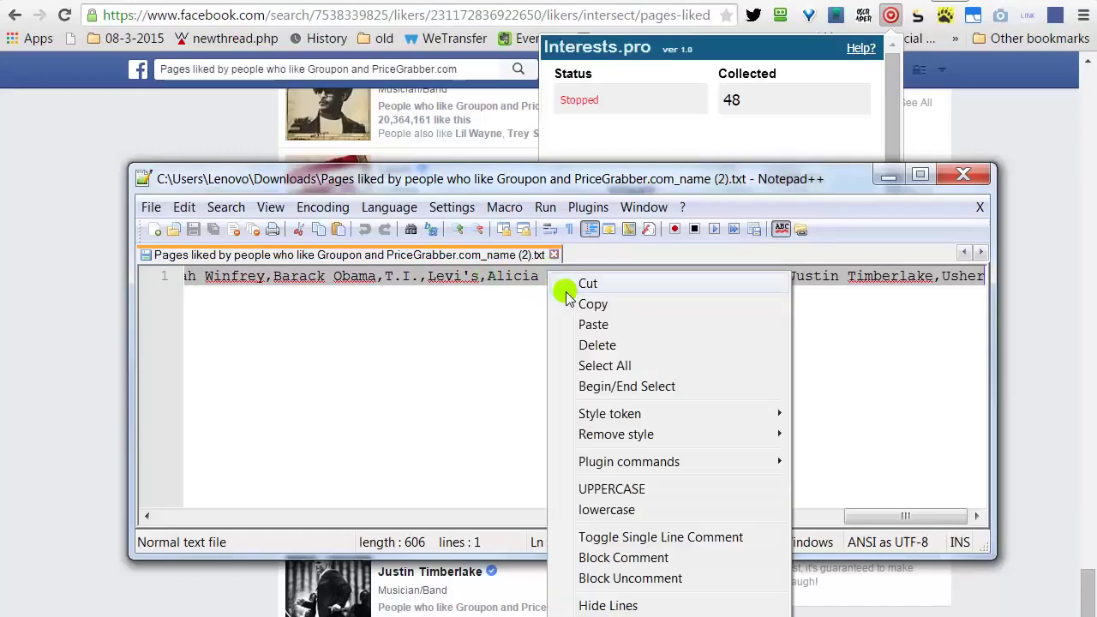
{"action": "left_click", "coordinate": [572, 297]}
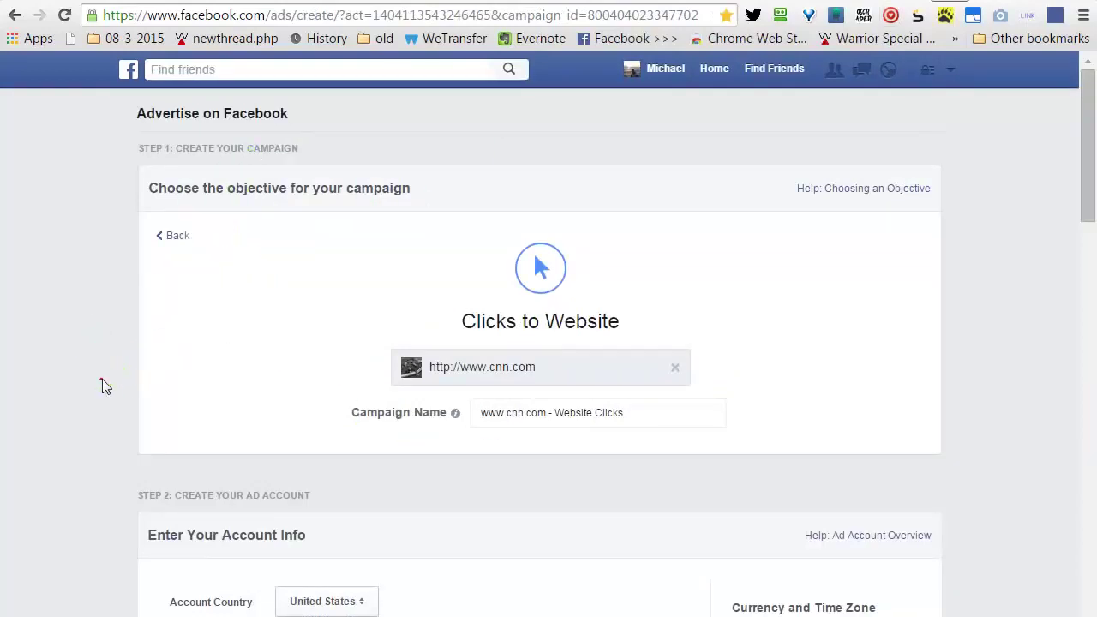
Step: Switch to the Facebook ad creation page and paste the copied page names as audience interests of the ad set
{"action": "scroll", "coordinate": [103, 378], "scroll_direction": "down", "scroll_amount": 8}
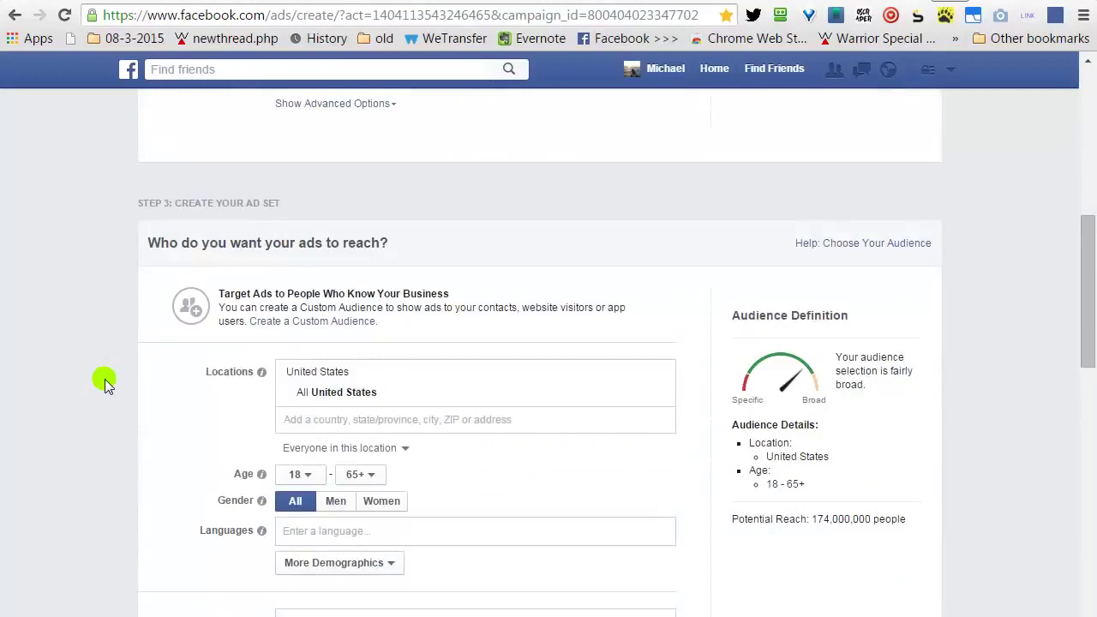
{"action": "scroll", "coordinate": [103, 382], "scroll_direction": "down", "scroll_amount": 2}
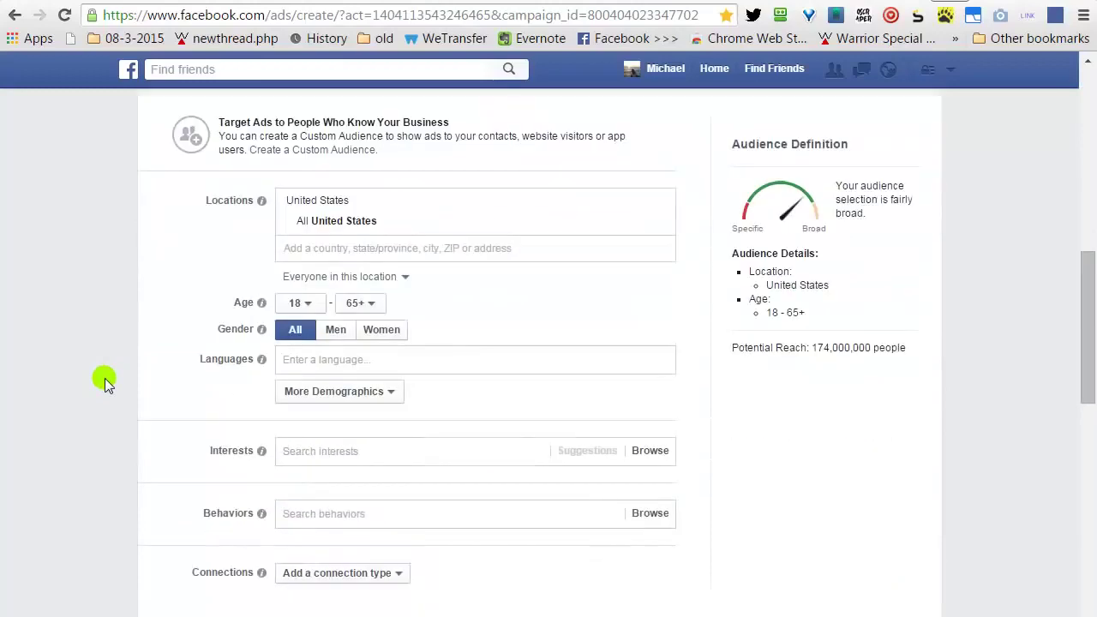
{"action": "left_click", "coordinate": [284, 450]}
{"action": "right_click", "coordinate": [291, 454]}
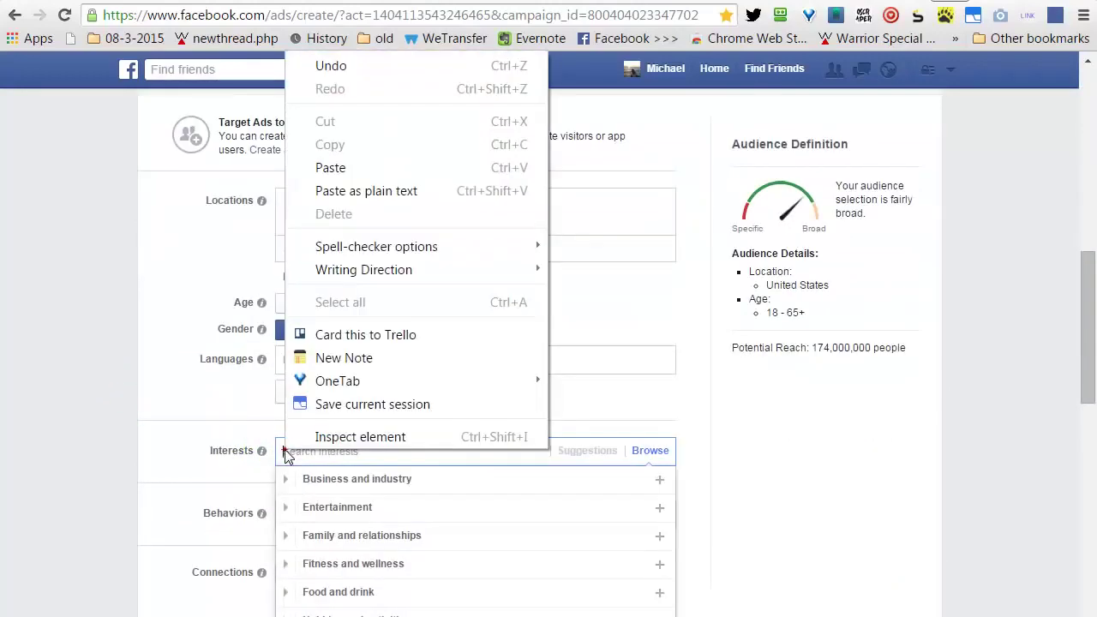
{"action": "left_click", "coordinate": [348, 170]}
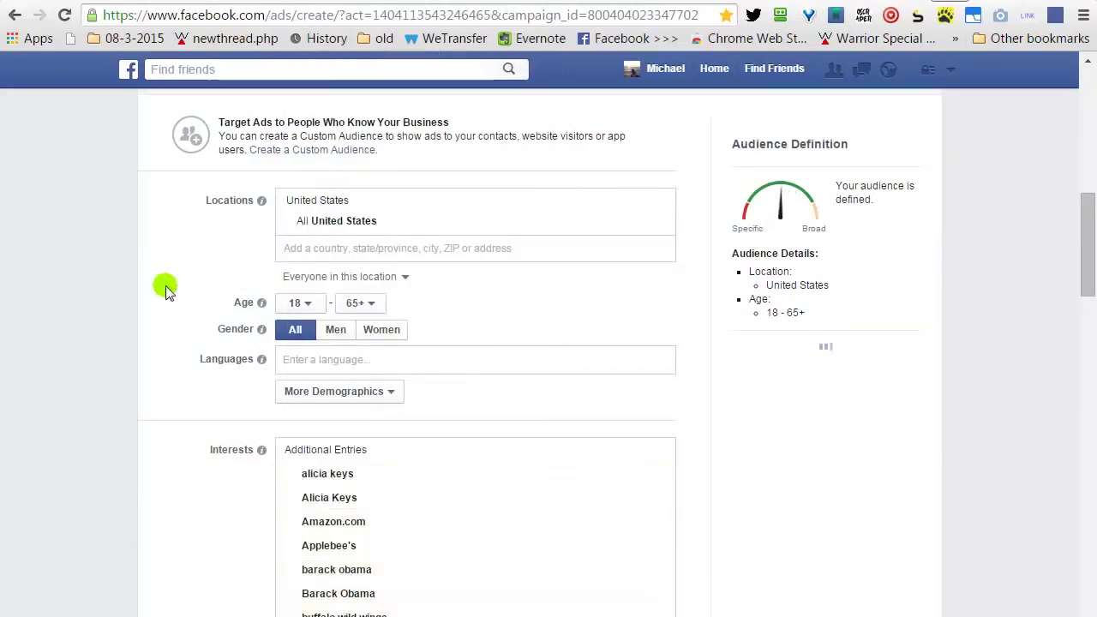
{"action": "scroll", "coordinate": [75, 326], "scroll_direction": "down", "scroll_amount": 2}
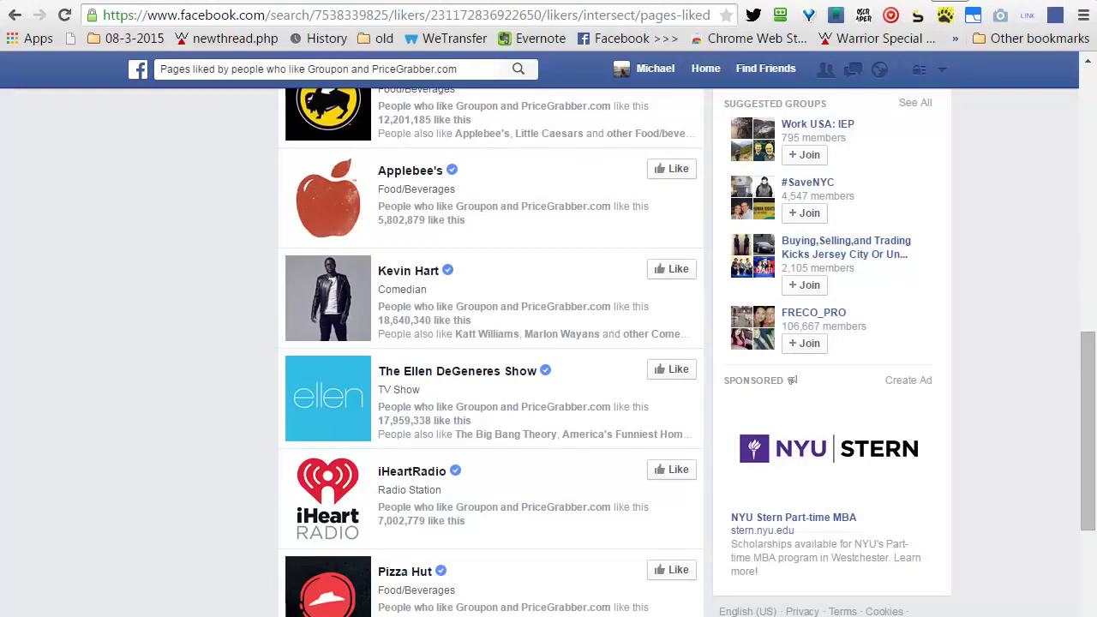
Step: Copy the query "Pages about Alternative medicine" from the notes, search Facebook for it, and show the full list of matching pages
{"action": "right_click", "coordinate": [535, 478]}
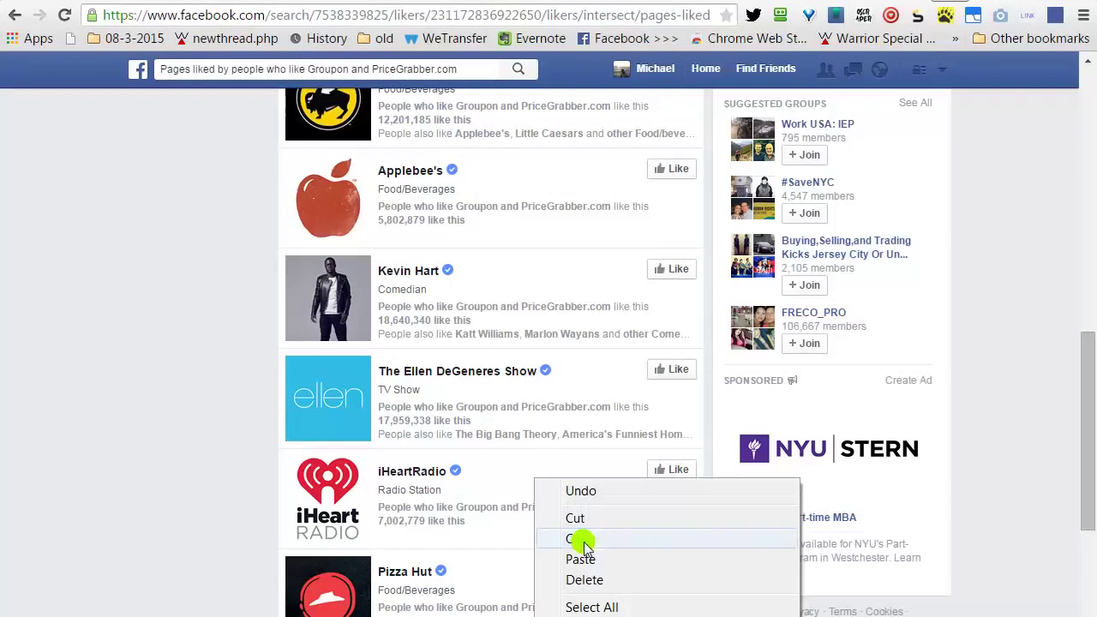
{"action": "left_click", "coordinate": [586, 540]}
{"action": "left_click", "coordinate": [274, 69]}
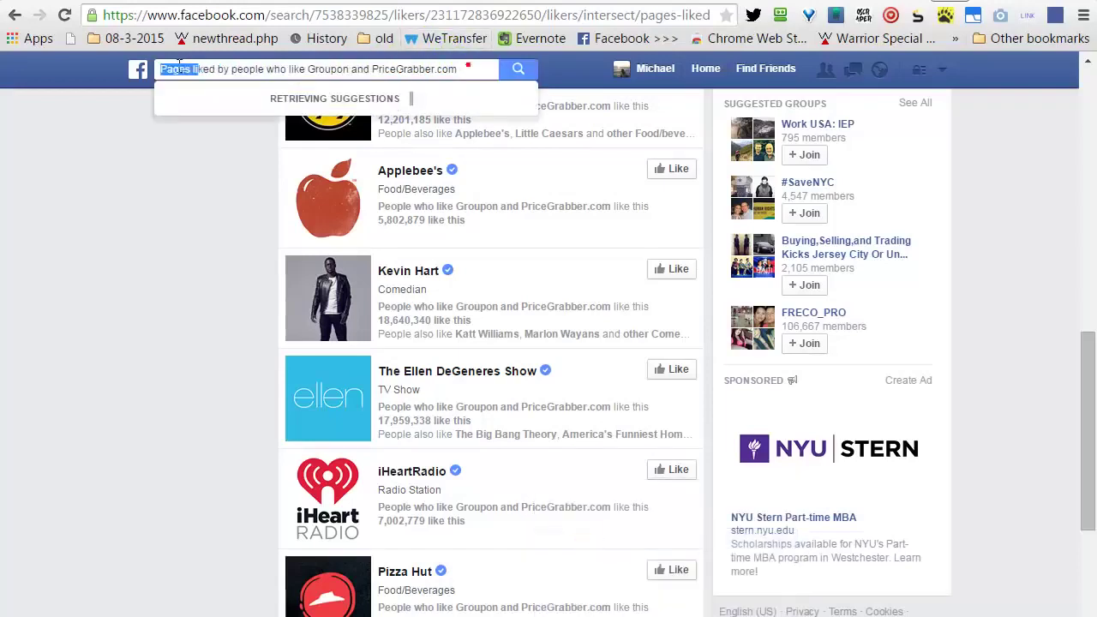
{"action": "key", "text": "ctrl+a"}
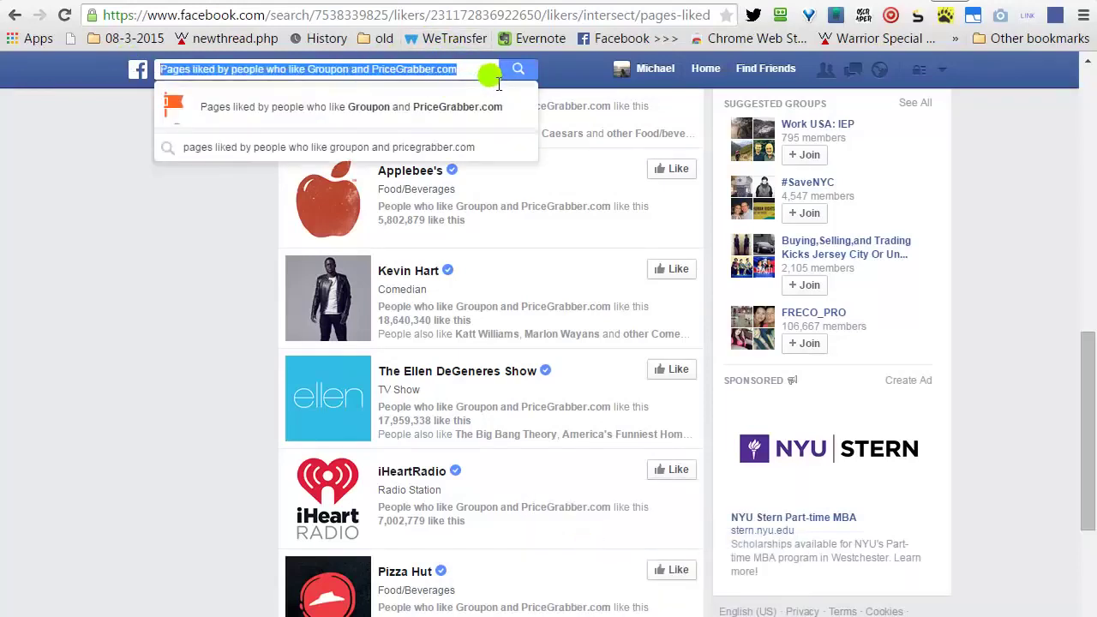
{"action": "key", "text": "ctrl+v"}
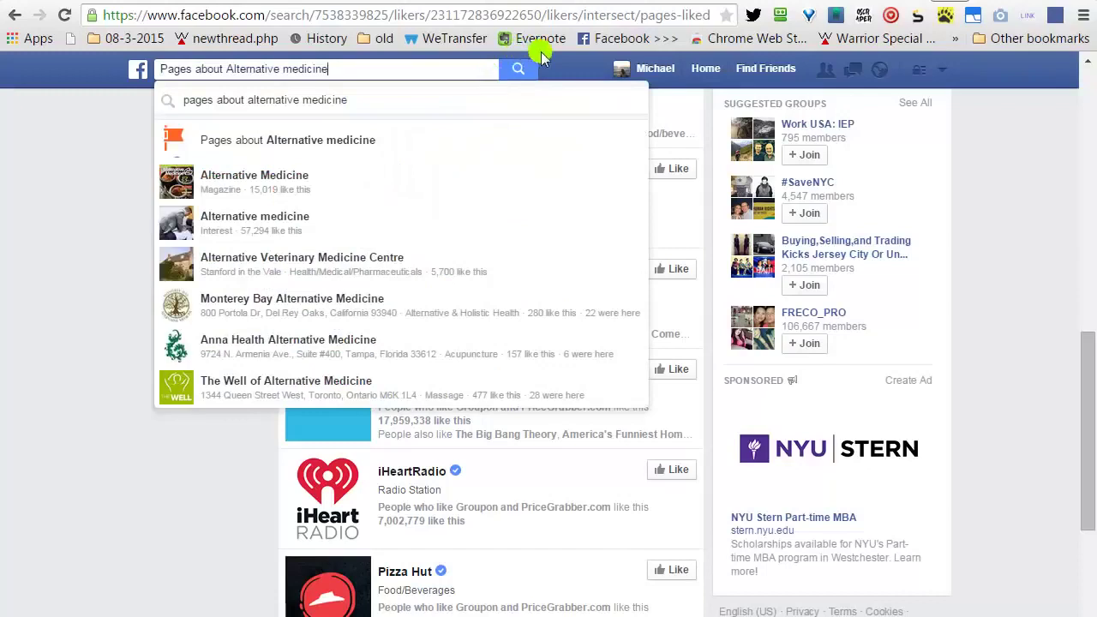
{"action": "left_click", "coordinate": [380, 105]}
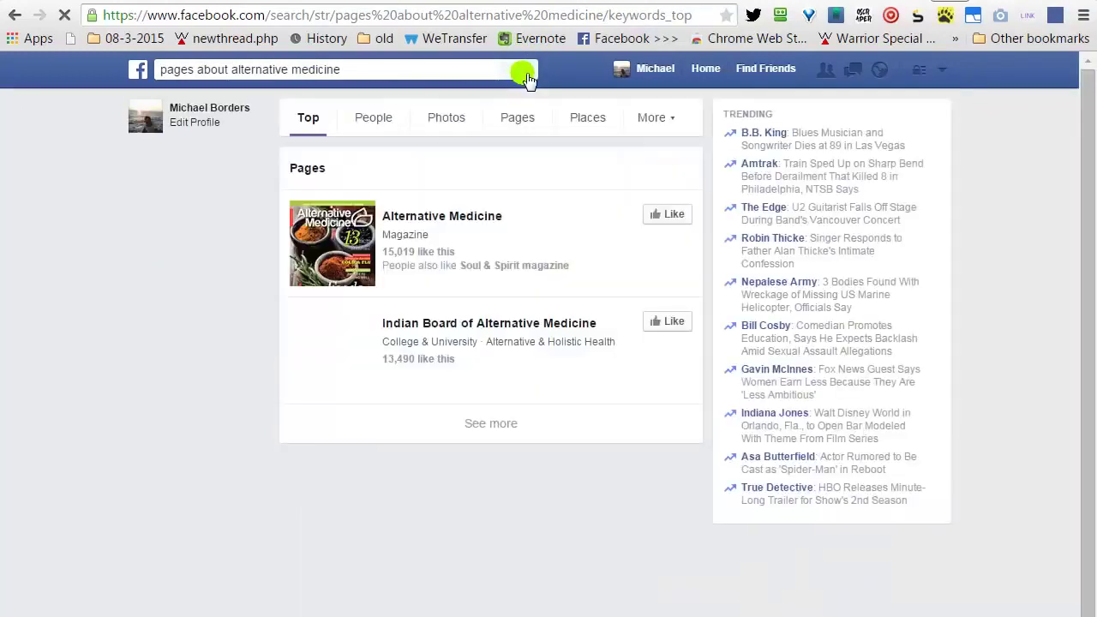
{"action": "left_click", "coordinate": [503, 426]}
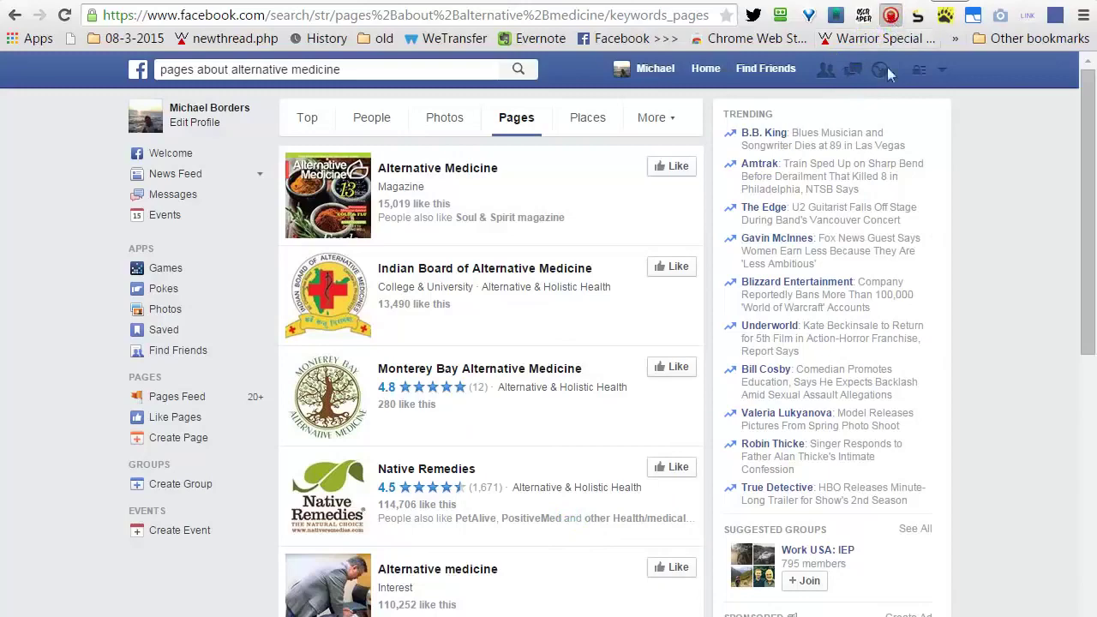
Step: Start collecting the page names from the alternative medicine results with Interests.pro, and dismiss the extension's popup
{"action": "left_click", "coordinate": [891, 14]}
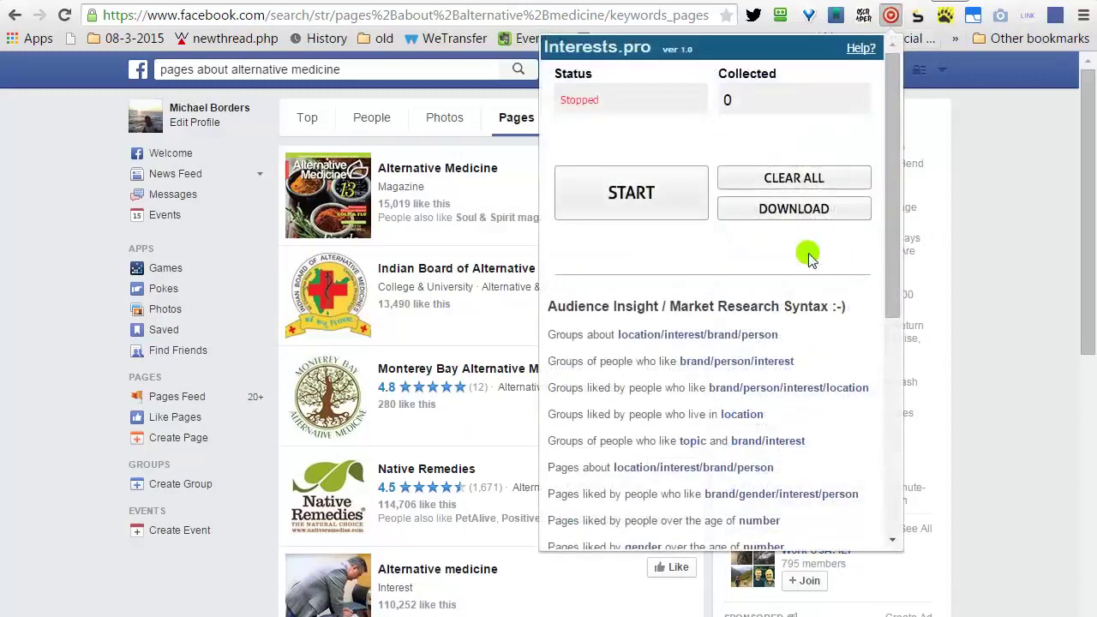
{"action": "left_click", "coordinate": [651, 195]}
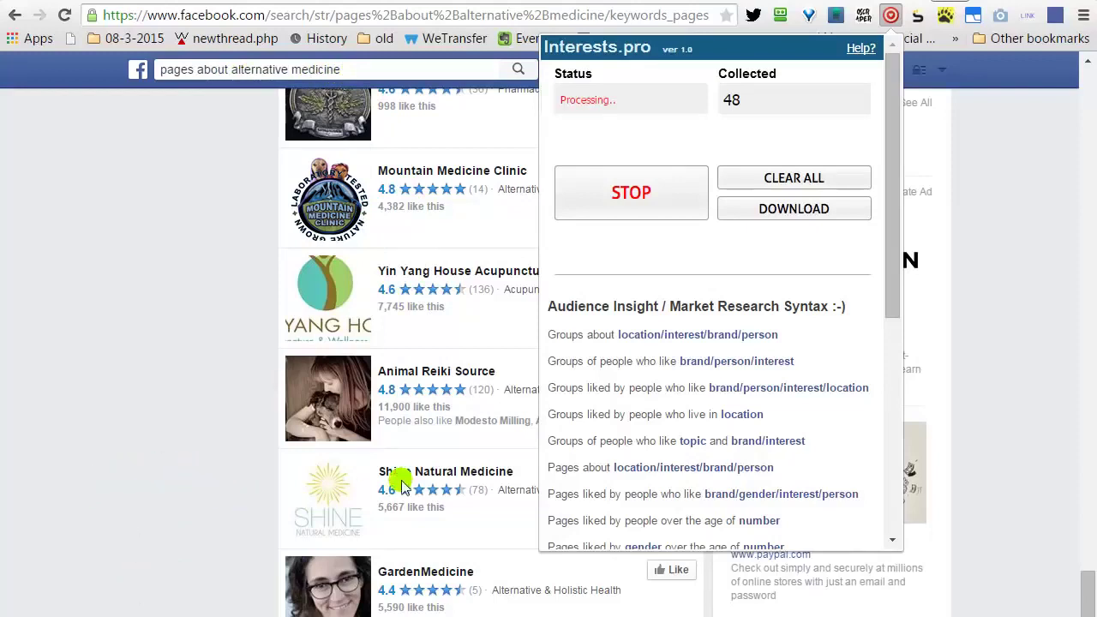
{"action": "left_click", "coordinate": [230, 358]}
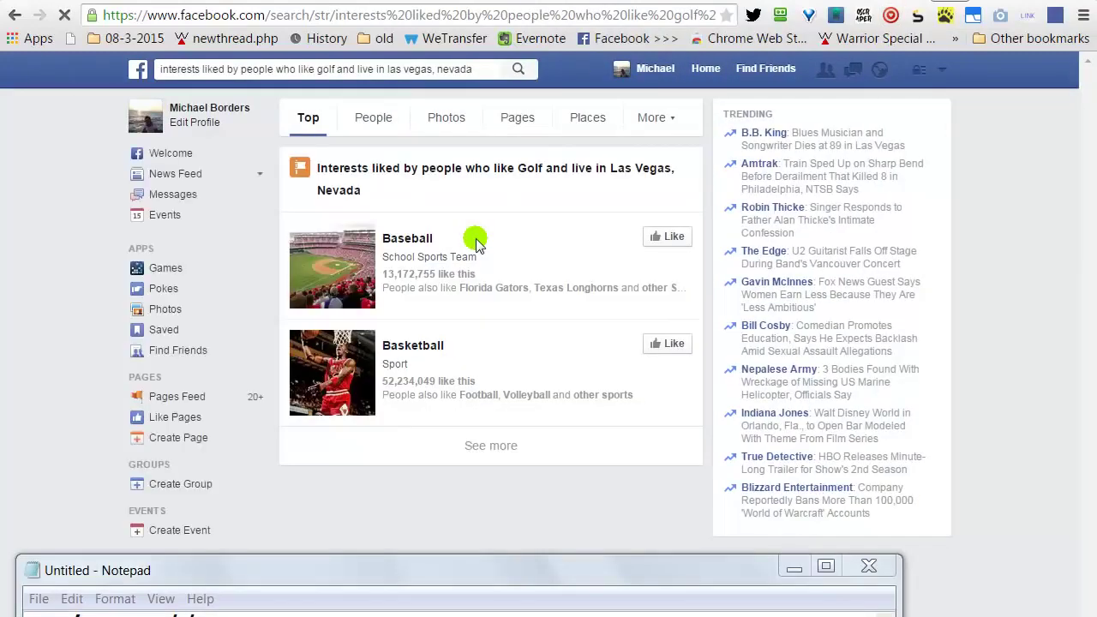
Step: Open the full results for interests liked by people who like Golf and live in Las Vegas, Nevada, and start collecting them with Interests.pro
{"action": "left_click", "coordinate": [489, 446]}
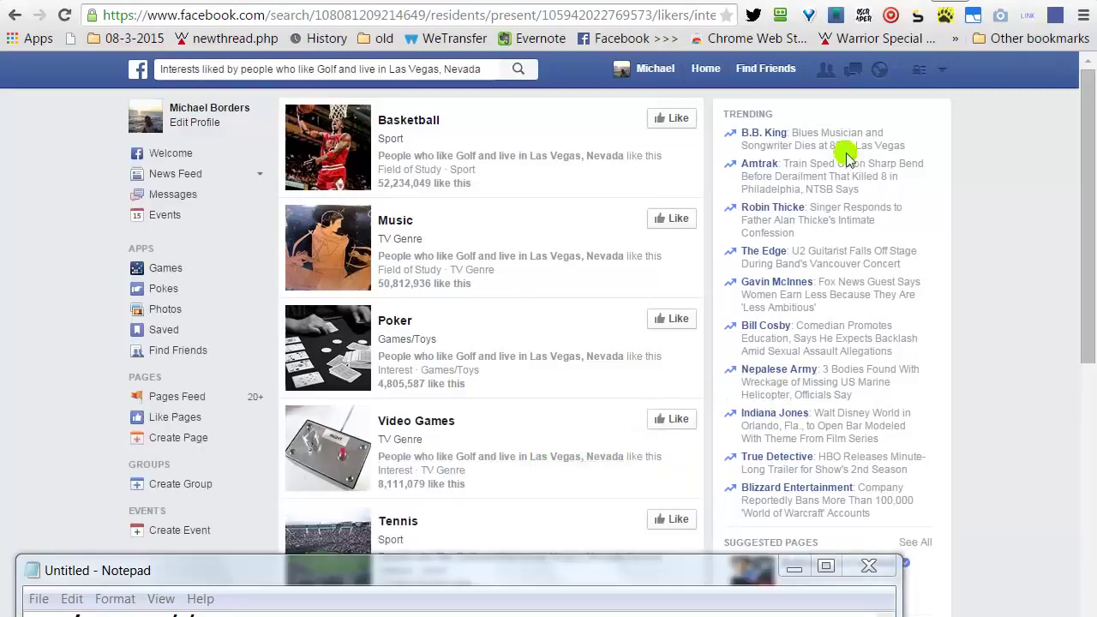
{"action": "left_click", "coordinate": [890, 14]}
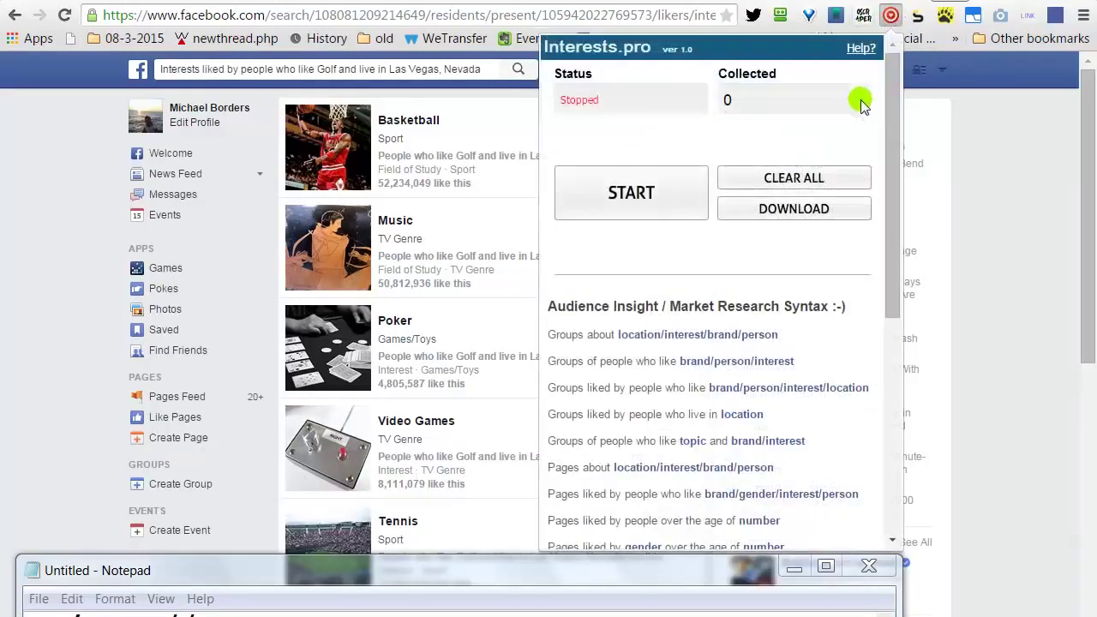
{"action": "left_click", "coordinate": [750, 178]}
{"action": "left_click", "coordinate": [756, 324]}
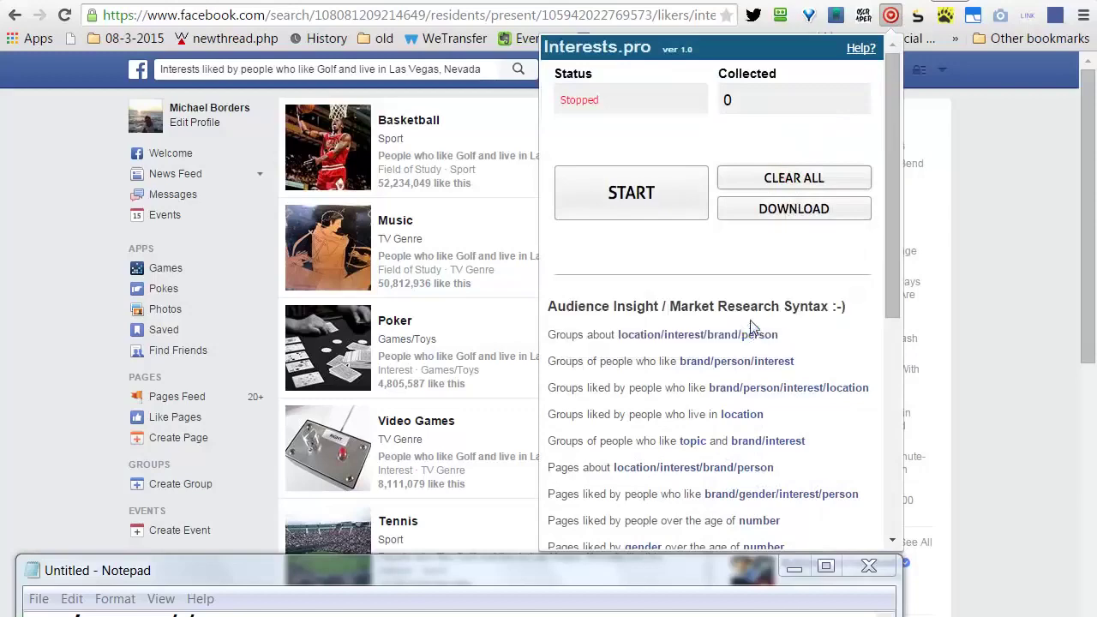
{"action": "left_click", "coordinate": [644, 190]}
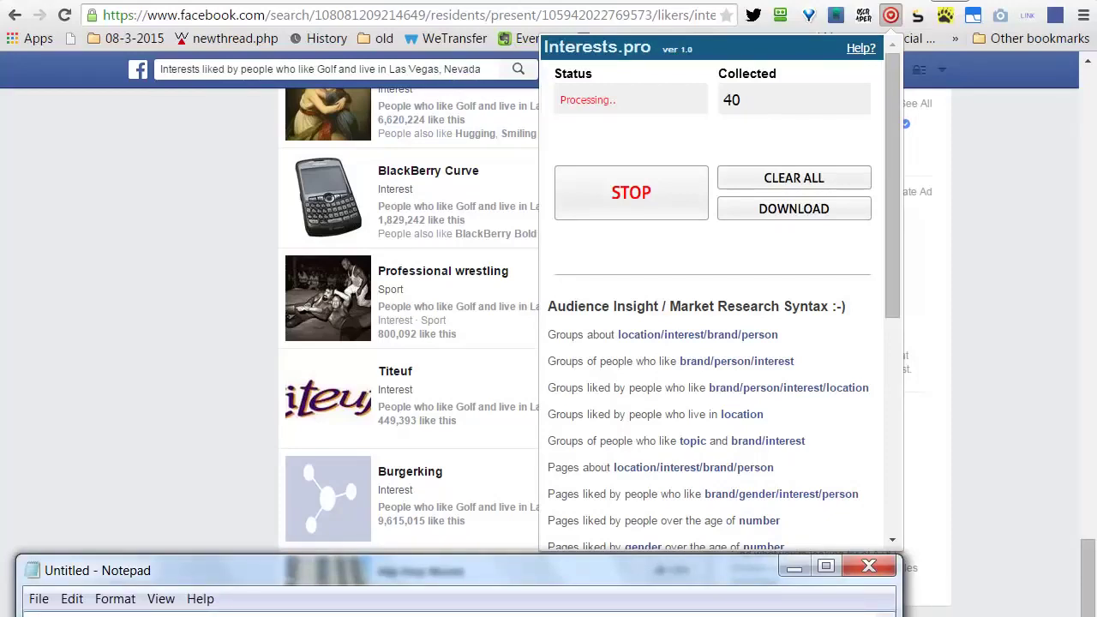
Step: Copy the query "Apps used by people who like Tinder" from Notepad, search Facebook for it, and open the full app results
{"action": "right_click", "coordinate": [51, 612]}
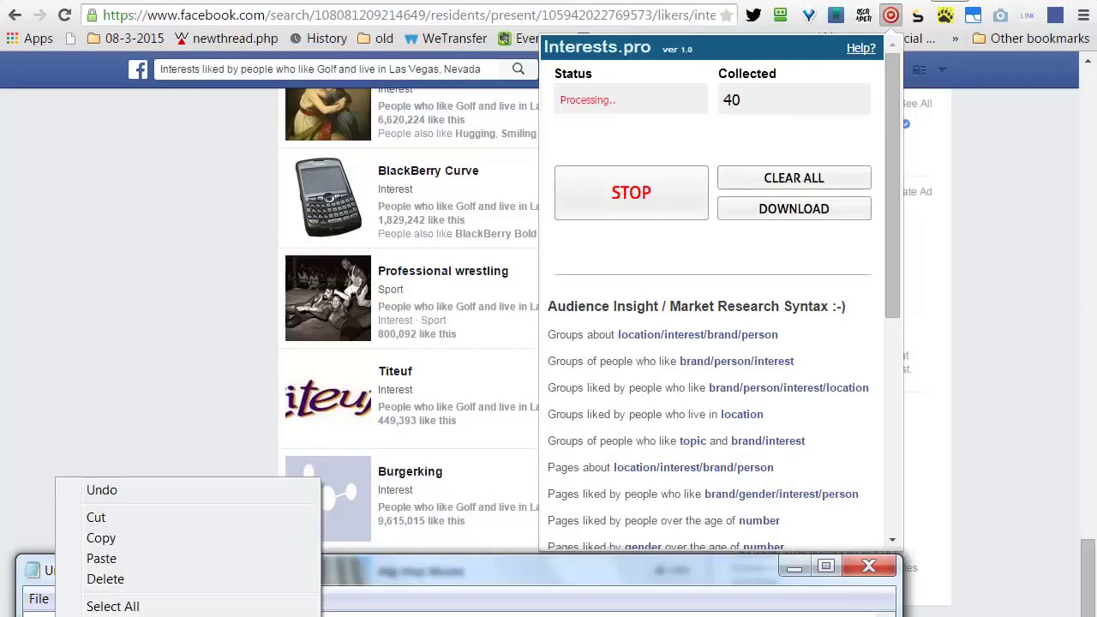
{"action": "left_click", "coordinate": [146, 539]}
{"action": "left_click", "coordinate": [373, 71]}
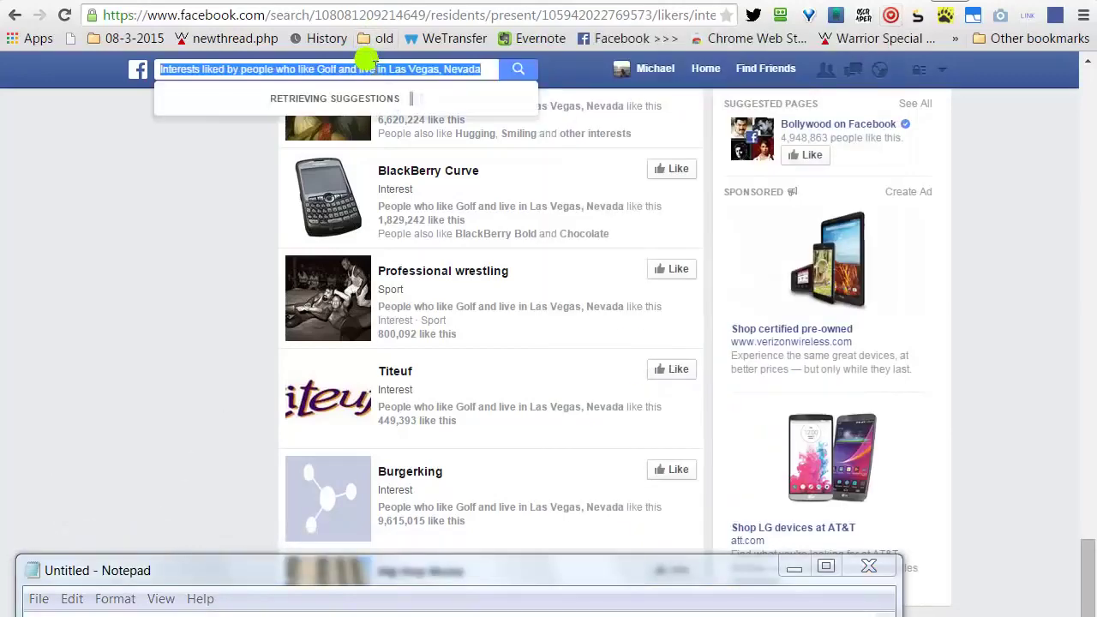
{"action": "key", "text": "ctrl+minus"}
{"action": "key", "text": "ctrl+v"}
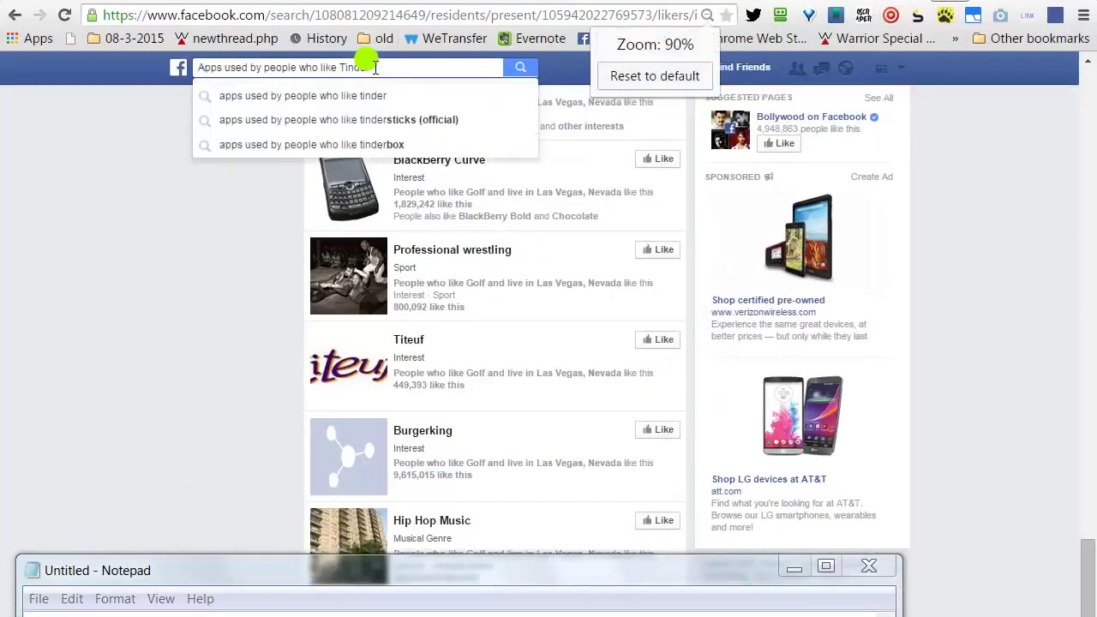
{"action": "left_click", "coordinate": [366, 95]}
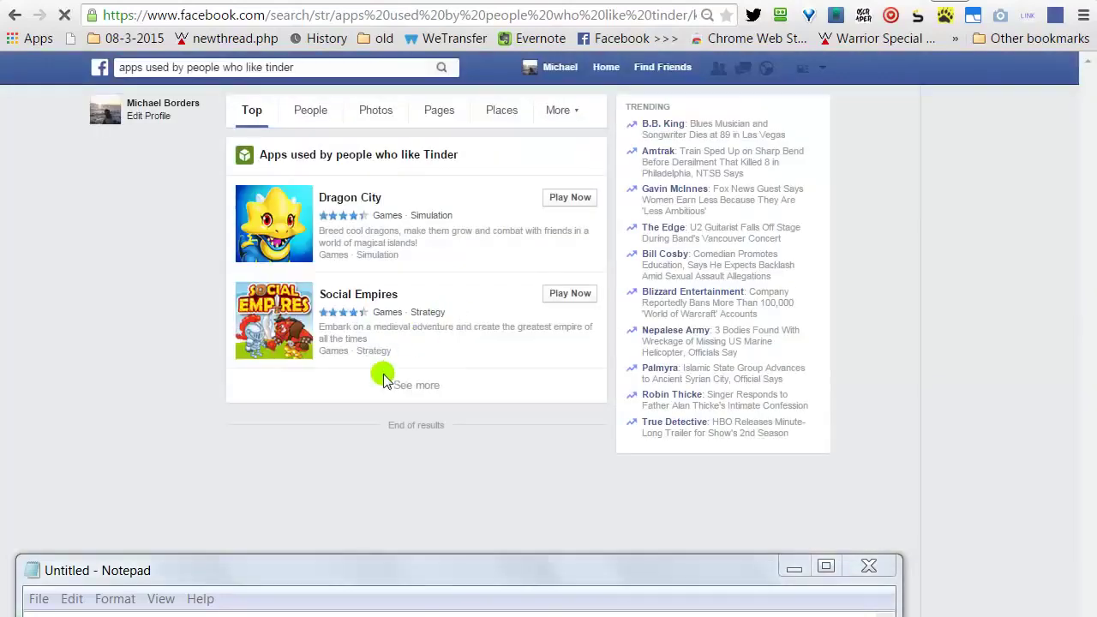
{"action": "left_click", "coordinate": [415, 386]}
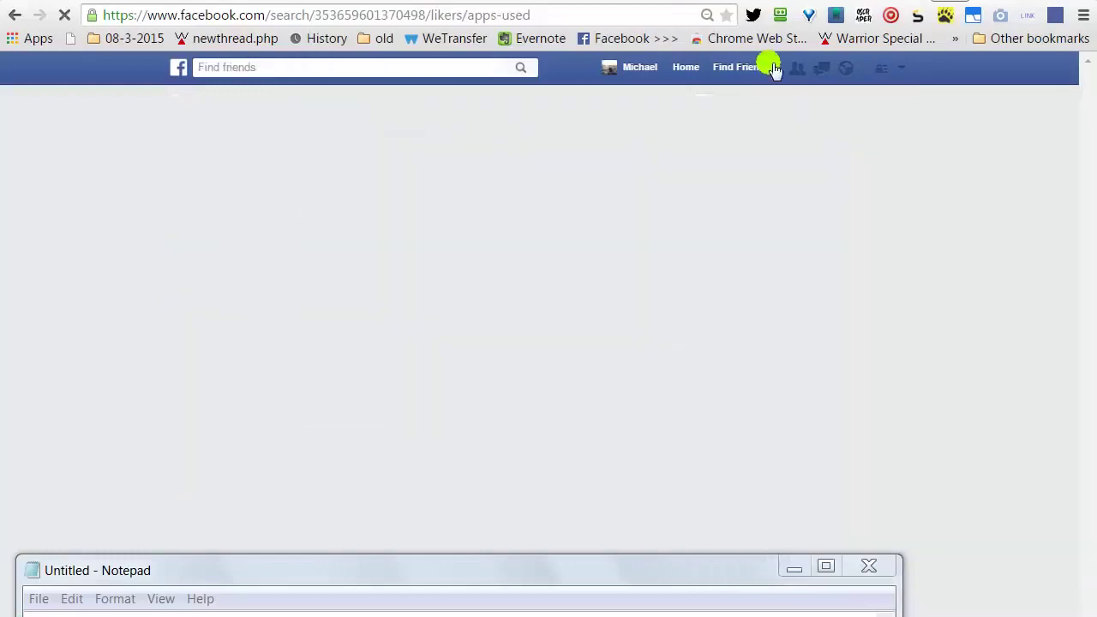
Step: Start collecting the names of apps used by people who like Tinder with Interests.pro
{"action": "left_click", "coordinate": [892, 16]}
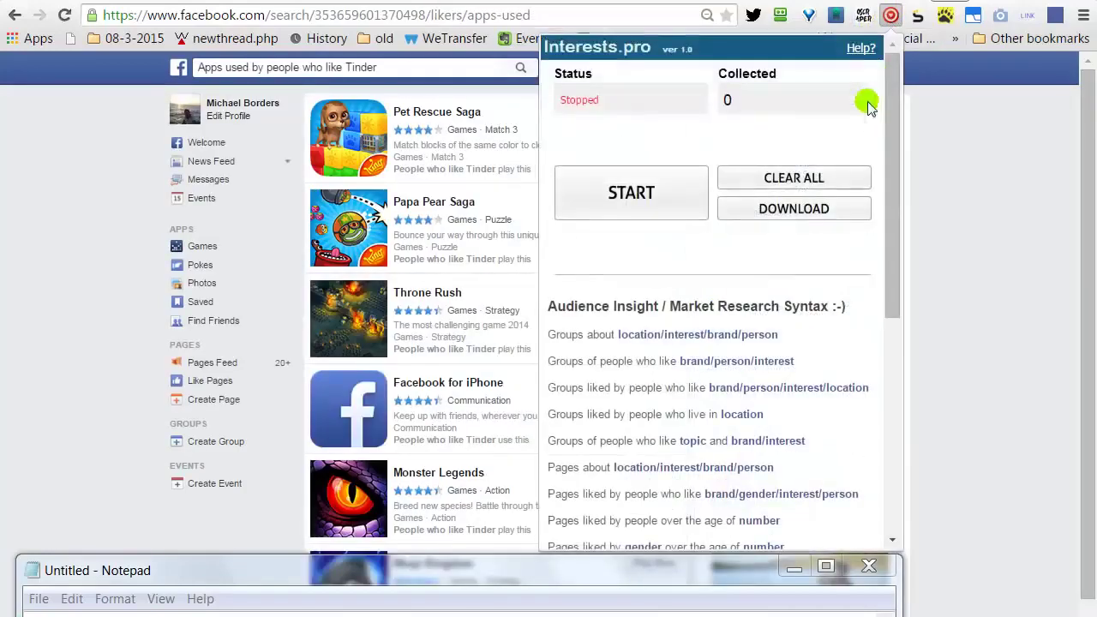
{"action": "left_click", "coordinate": [666, 196]}
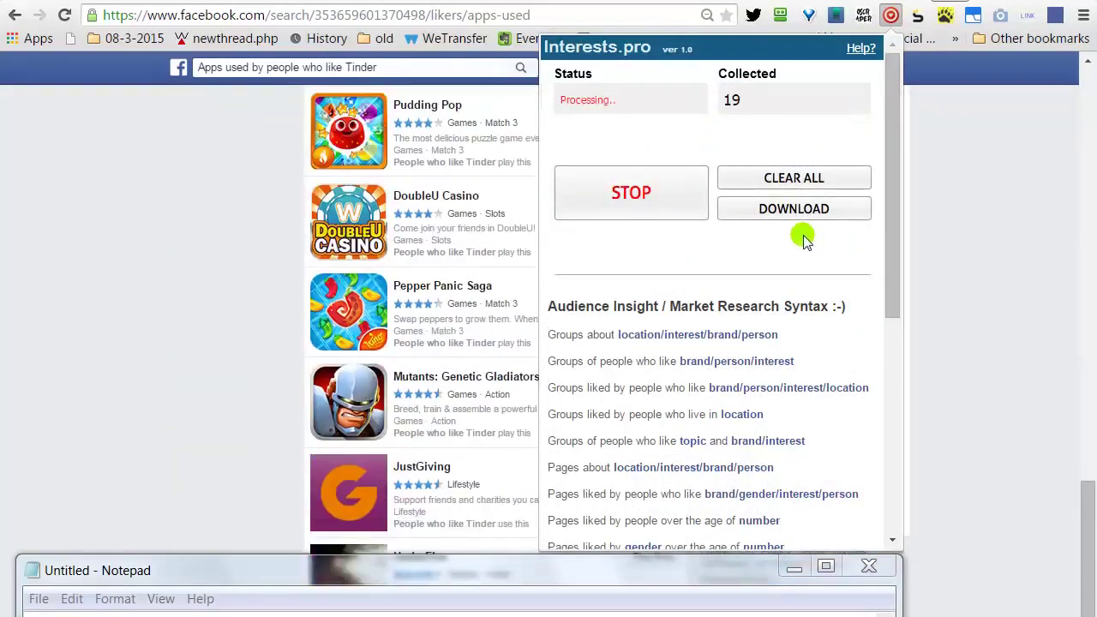